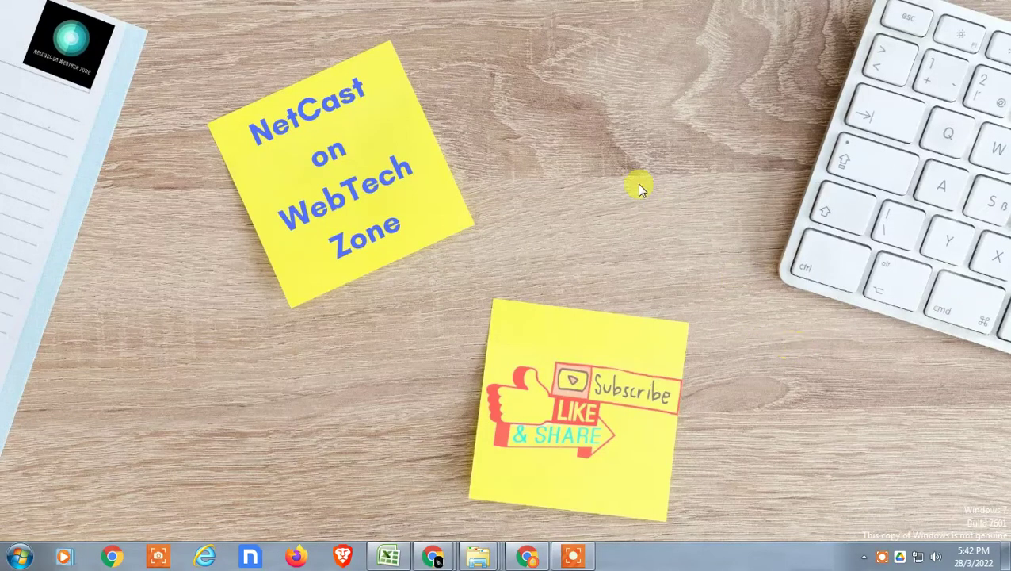
Refresh the Windows desktop twice using its right-click Refresh command
{"action": "right_click", "coordinate": [527, 122]}
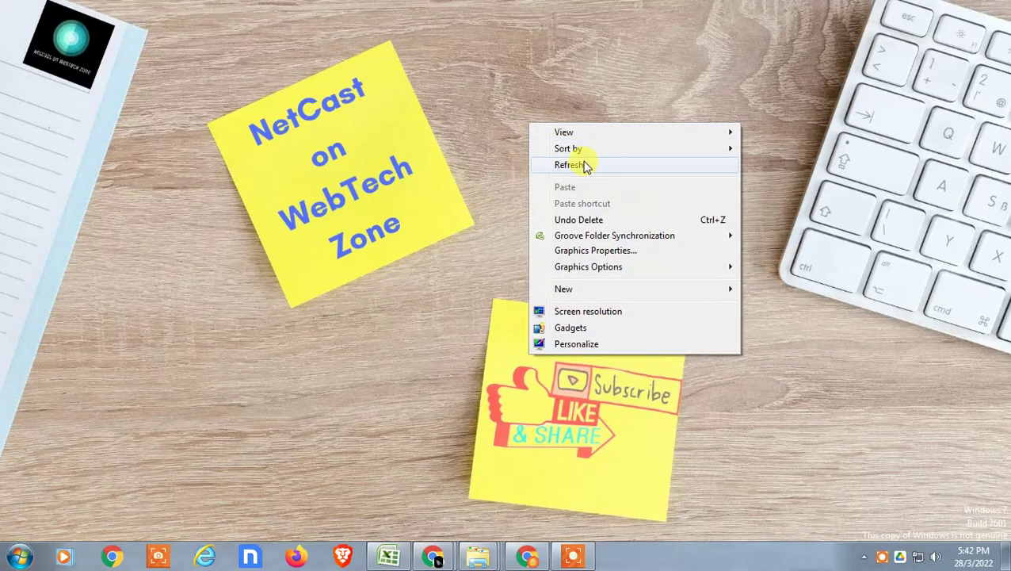
{"action": "left_click", "coordinate": [585, 163]}
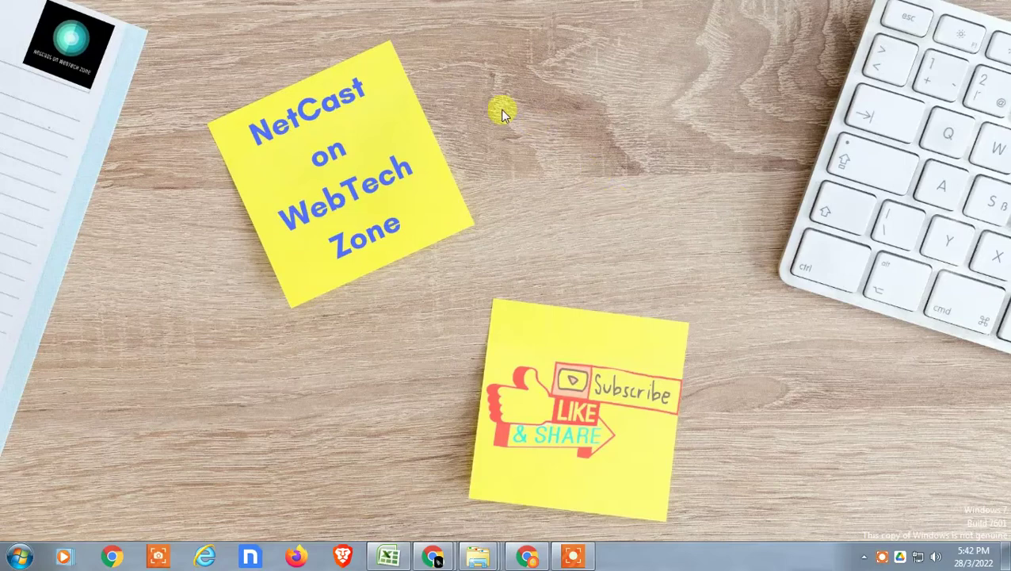
{"action": "right_click", "coordinate": [474, 90]}
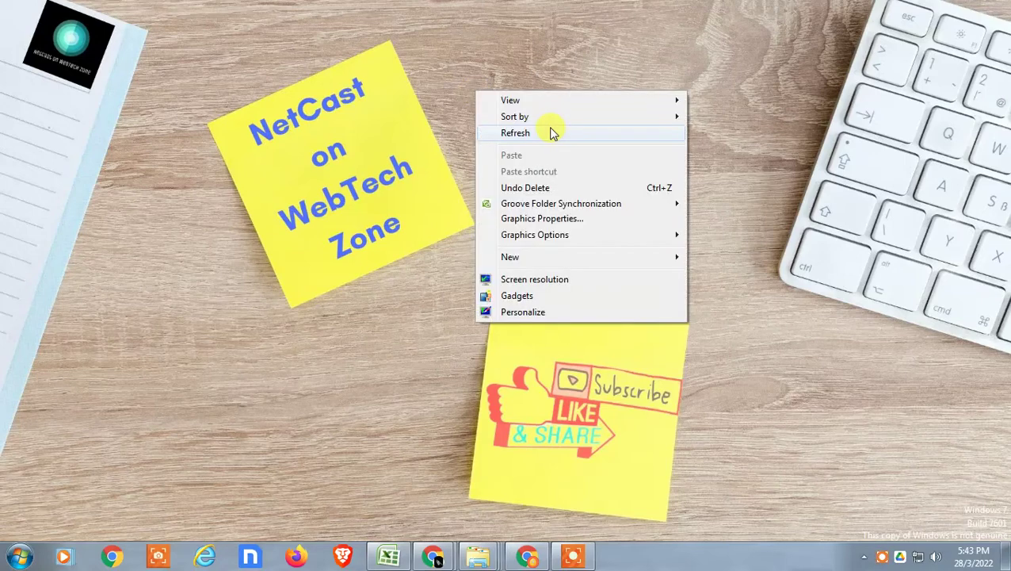
{"action": "left_click", "coordinate": [545, 130]}
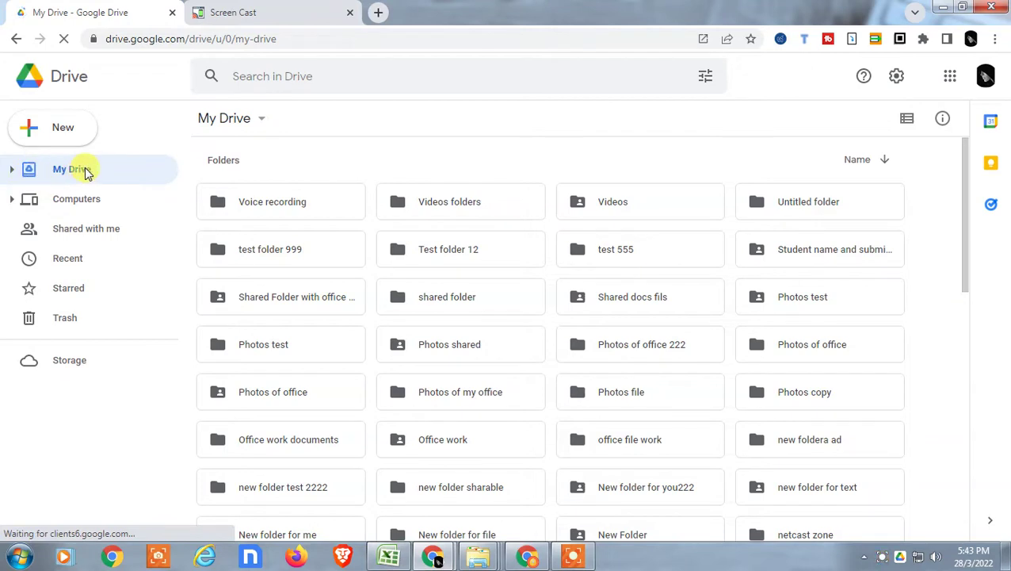
Browse the Shared with me listing and select the 'Upload your id card?' folder
{"action": "left_click", "coordinate": [62, 227]}
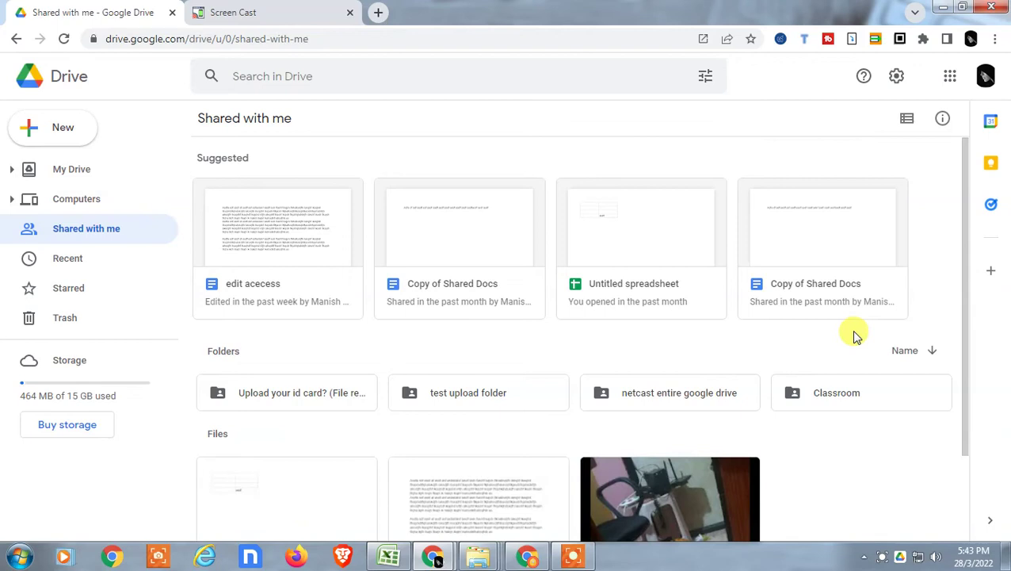
{"action": "scroll", "coordinate": [856, 336], "scroll_direction": "down", "scroll_amount": 2}
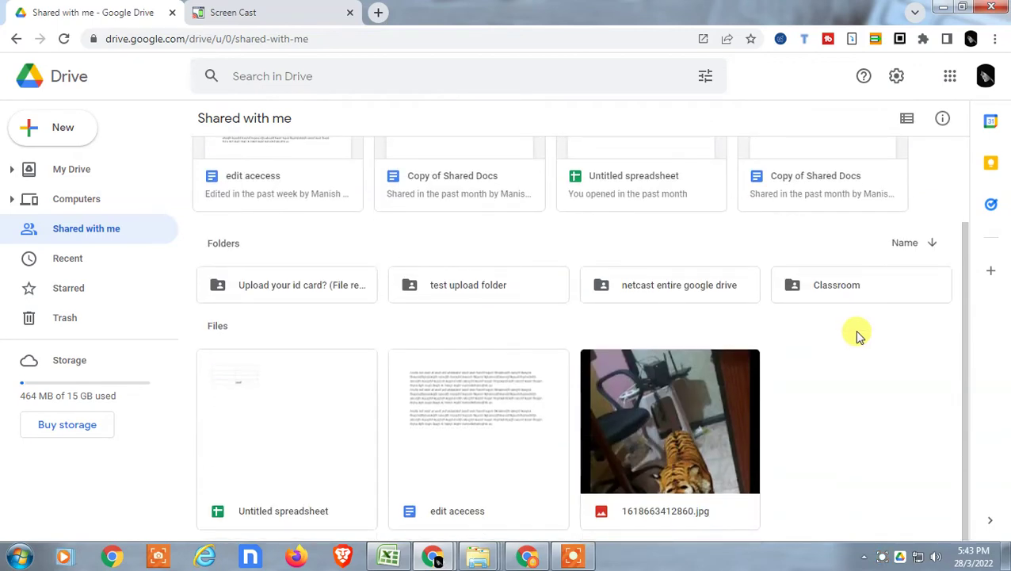
{"action": "scroll", "coordinate": [462, 287], "scroll_direction": "up", "scroll_amount": 1}
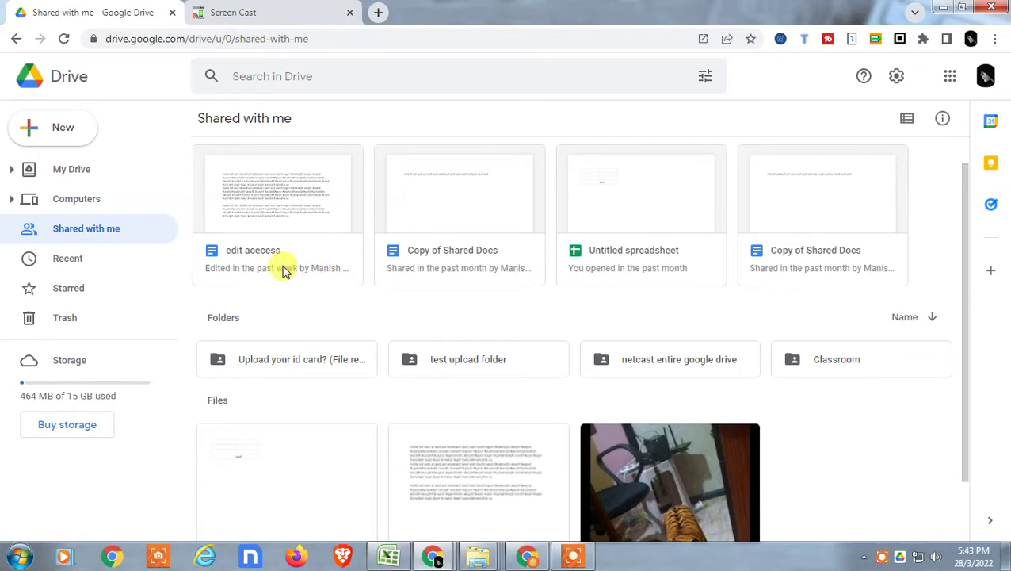
{"action": "scroll", "coordinate": [325, 355], "scroll_direction": "down", "scroll_amount": 1}
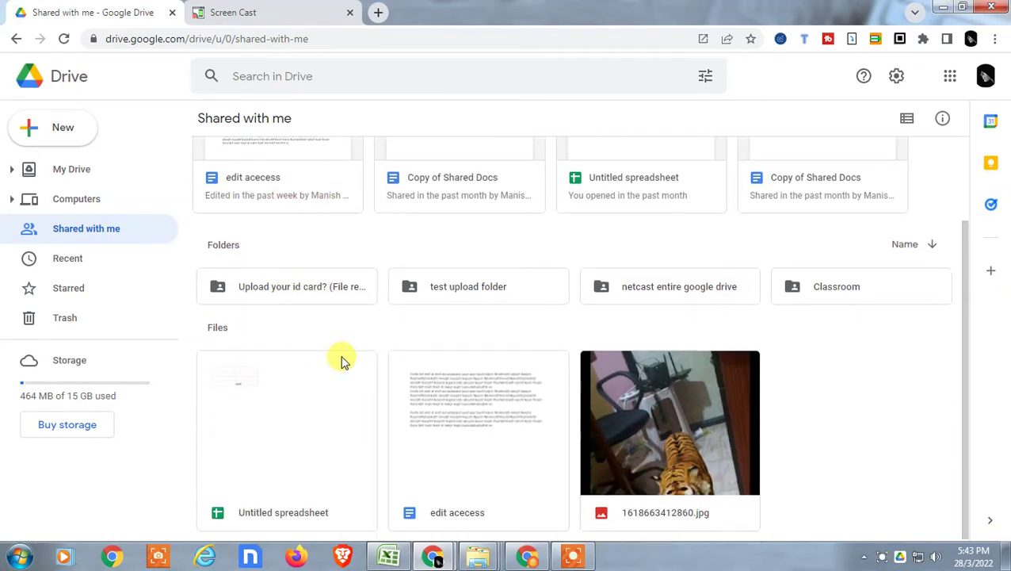
{"action": "scroll", "coordinate": [346, 359], "scroll_direction": "up", "scroll_amount": 2}
{"action": "left_click", "coordinate": [241, 406]}
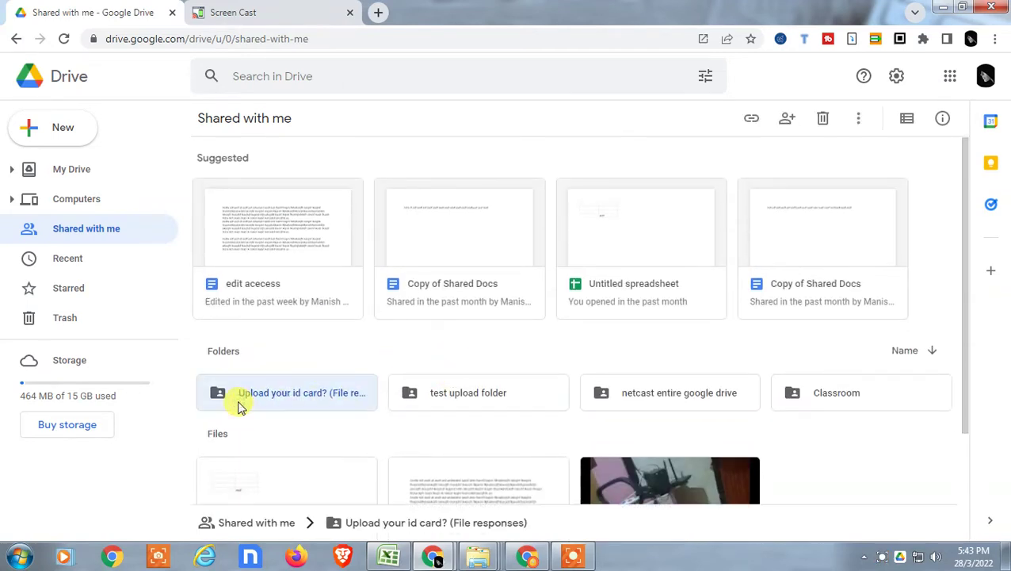
{"action": "double_click", "coordinate": [272, 398]}
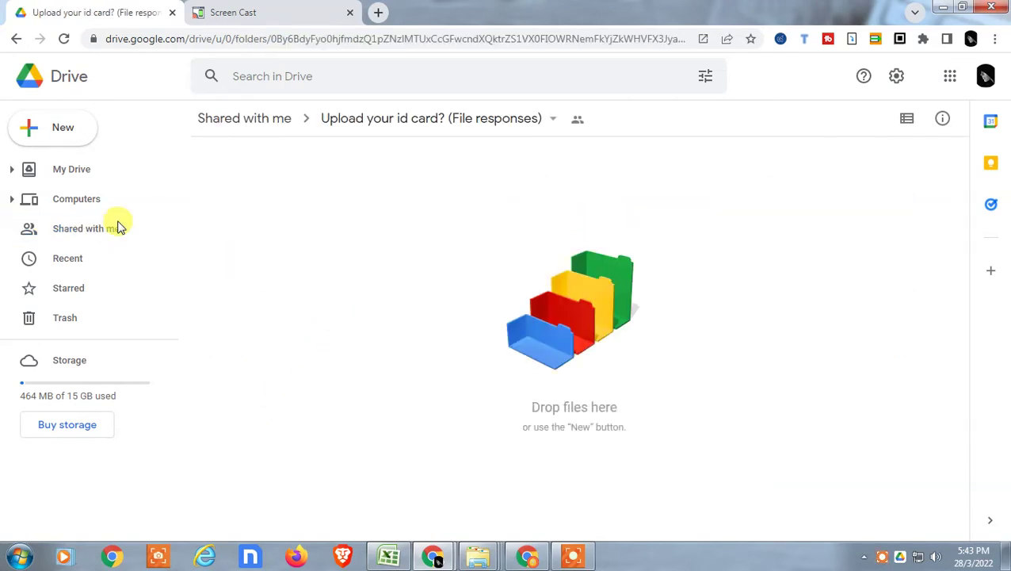
{"action": "left_click", "coordinate": [54, 126]}
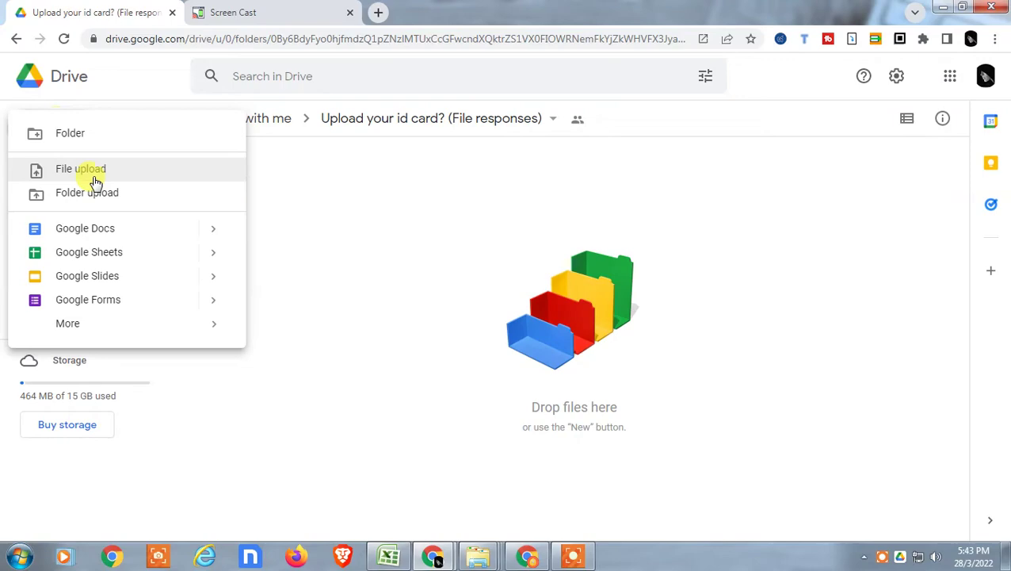
{"action": "left_click", "coordinate": [97, 179]}
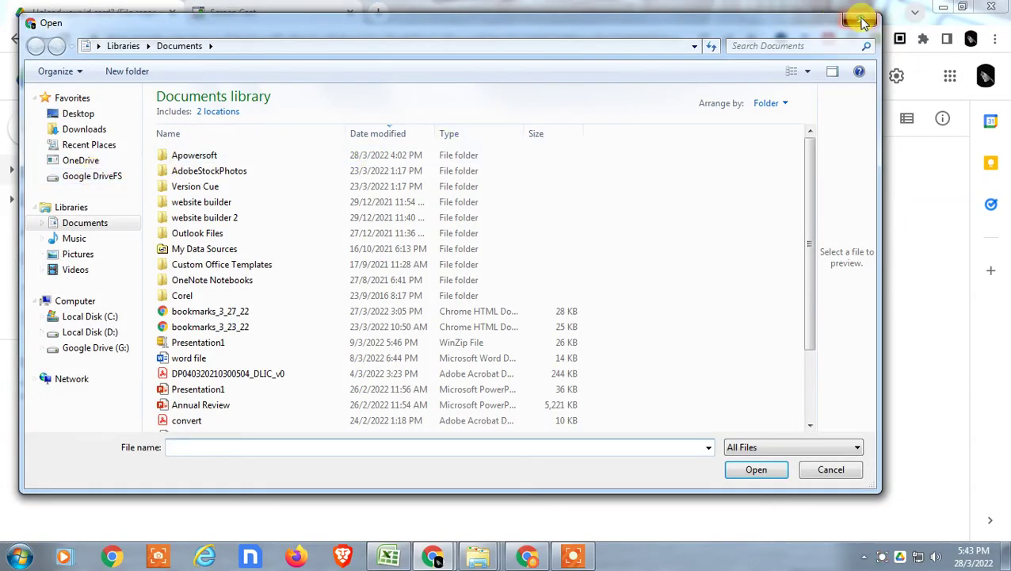
{"action": "left_click", "coordinate": [856, 20]}
{"action": "left_click", "coordinate": [54, 233]}
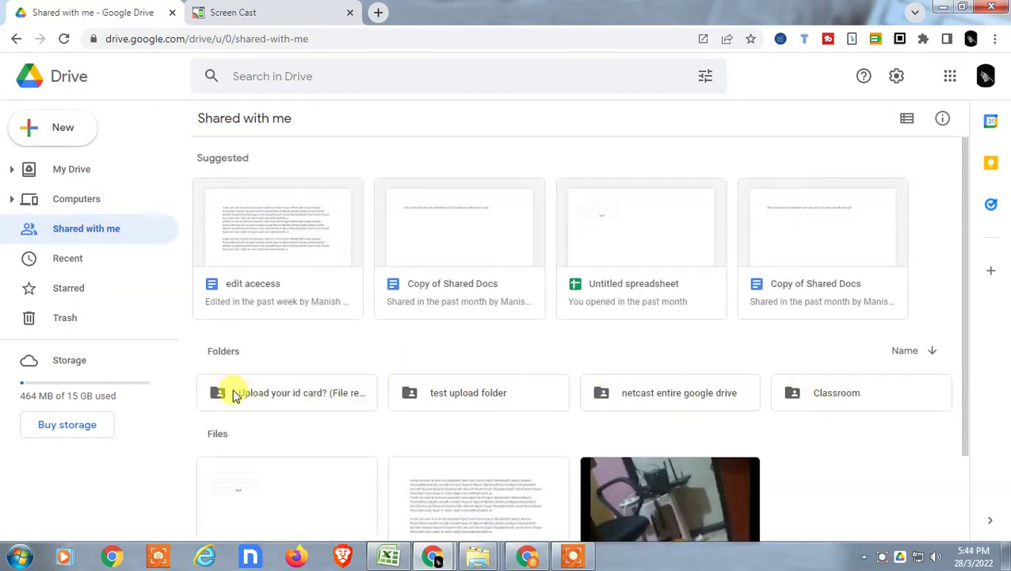
Upload the 'word file' document into the Upload your id card? (File responses) folder, then return to My Drive
{"action": "double_click", "coordinate": [232, 391]}
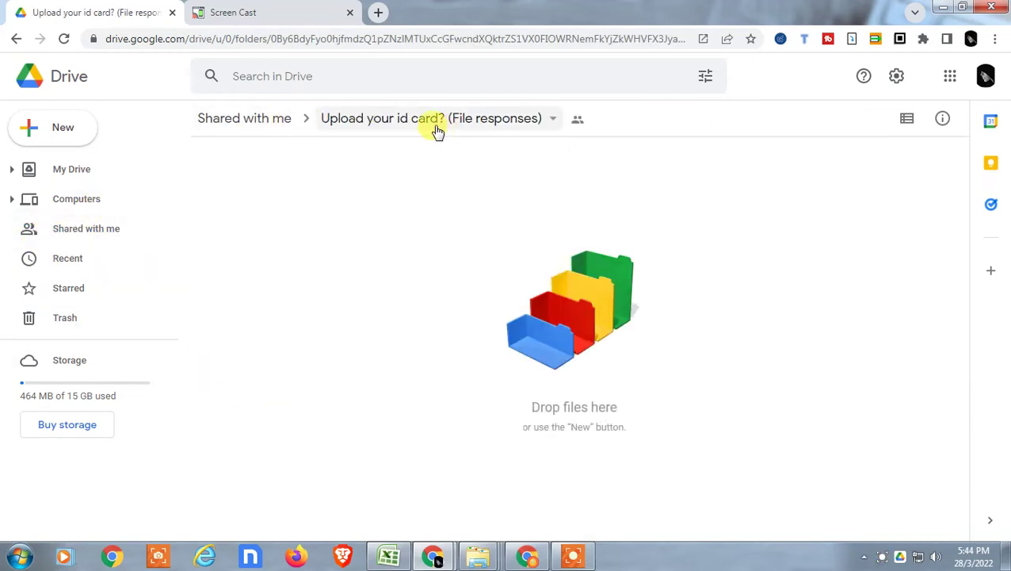
{"action": "left_click", "coordinate": [24, 131]}
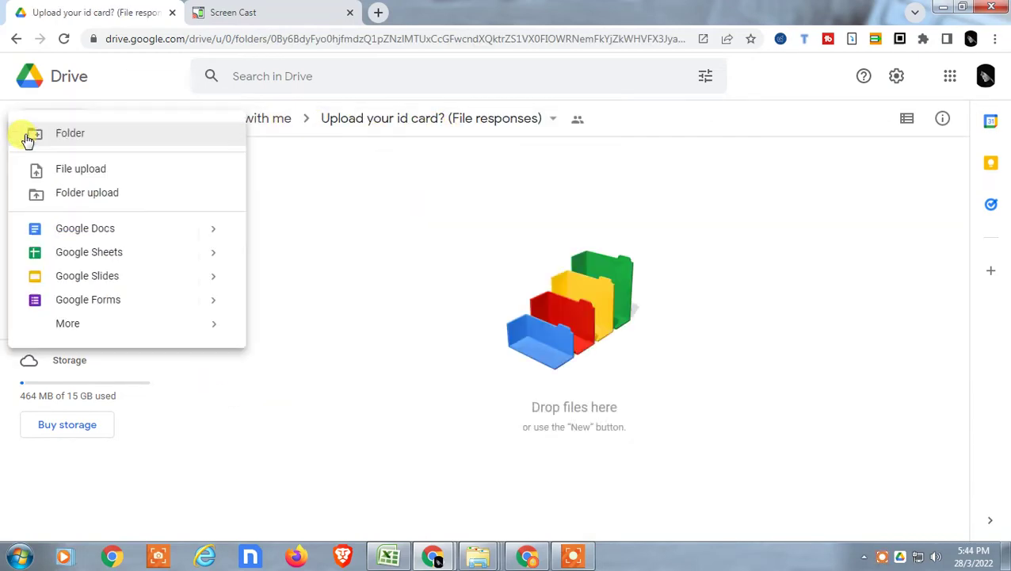
{"action": "left_click", "coordinate": [120, 168]}
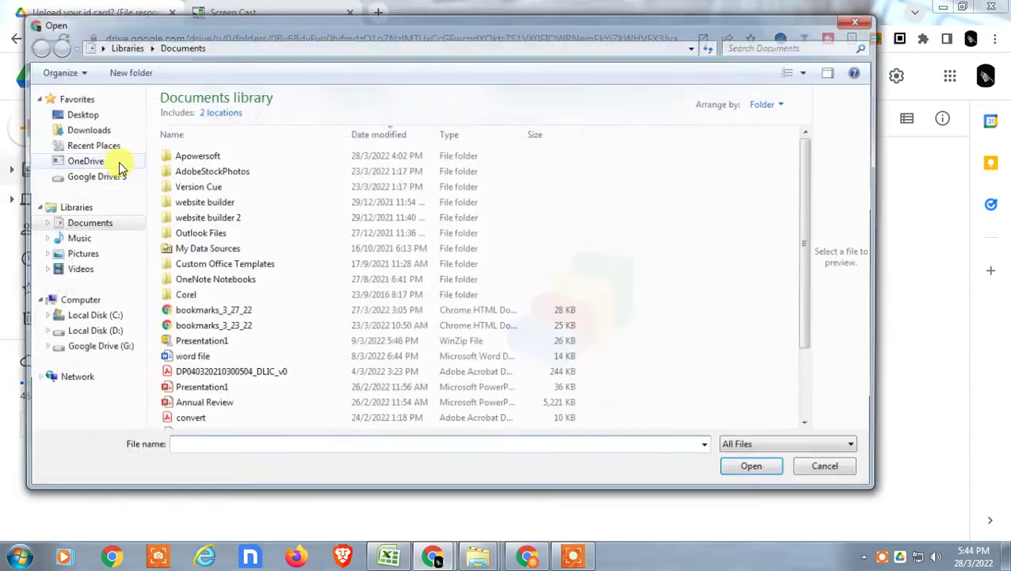
{"action": "left_click", "coordinate": [196, 357]}
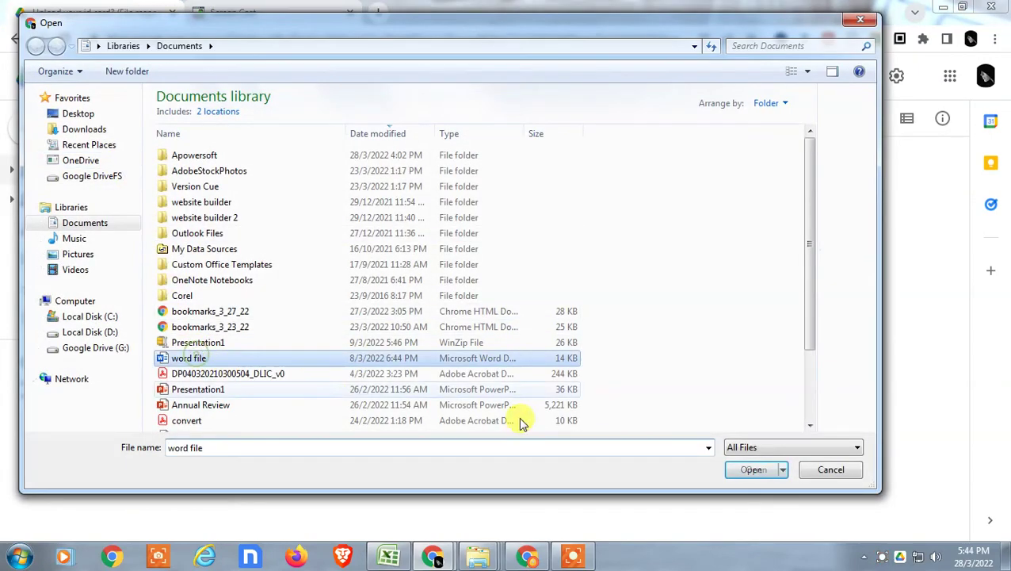
{"action": "left_click", "coordinate": [756, 470]}
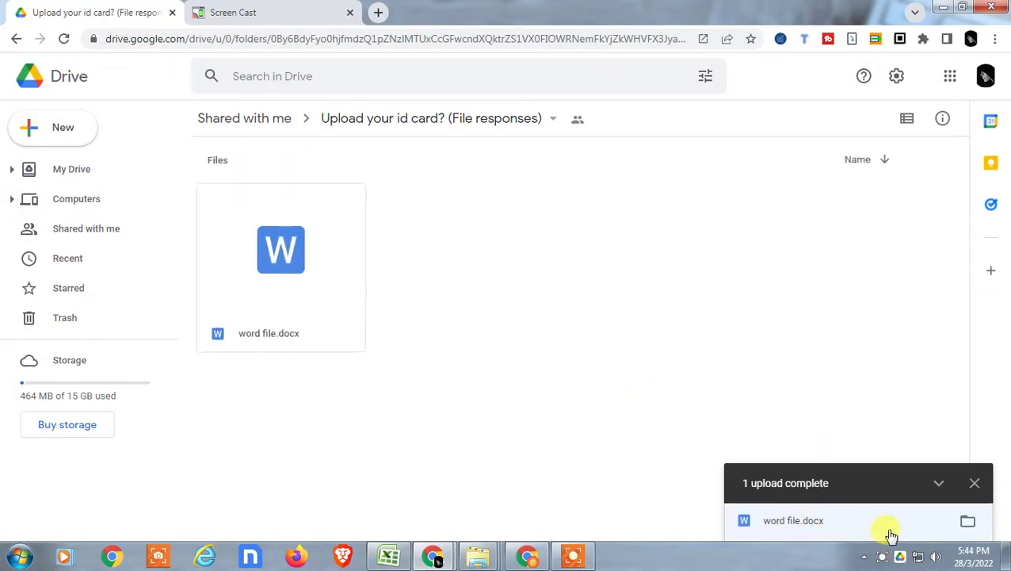
{"action": "left_click", "coordinate": [300, 264]}
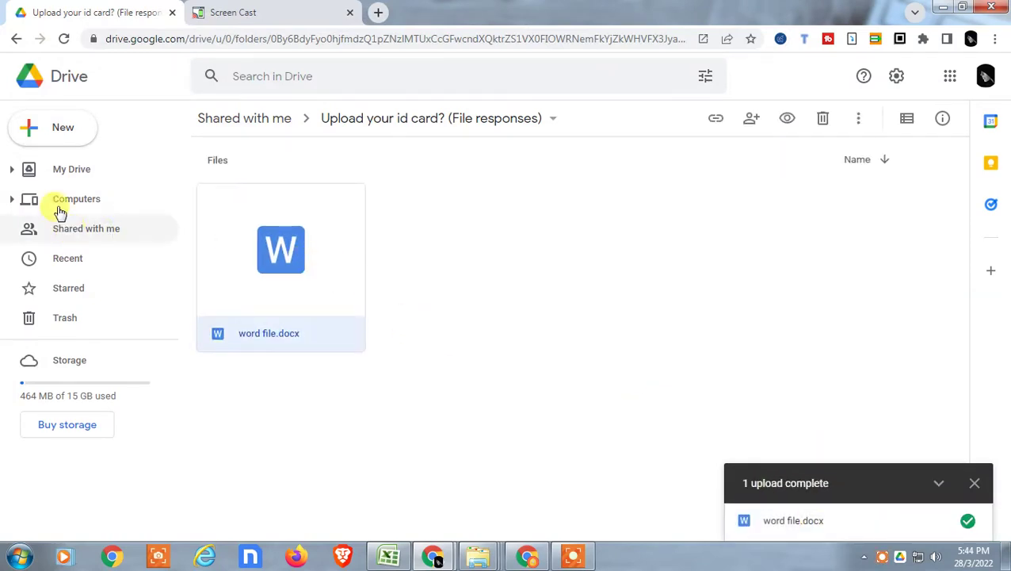
{"action": "left_click", "coordinate": [44, 173]}
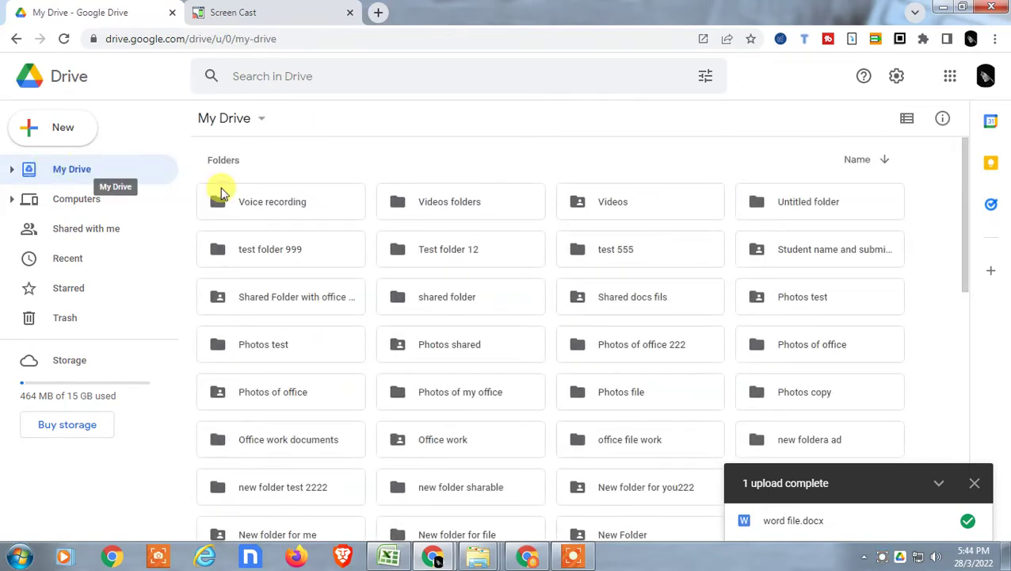
Find whatsapp final 2.xlsx in My Drive and bring up its actions
{"action": "scroll", "coordinate": [538, 330], "scroll_direction": "down", "scroll_amount": 10}
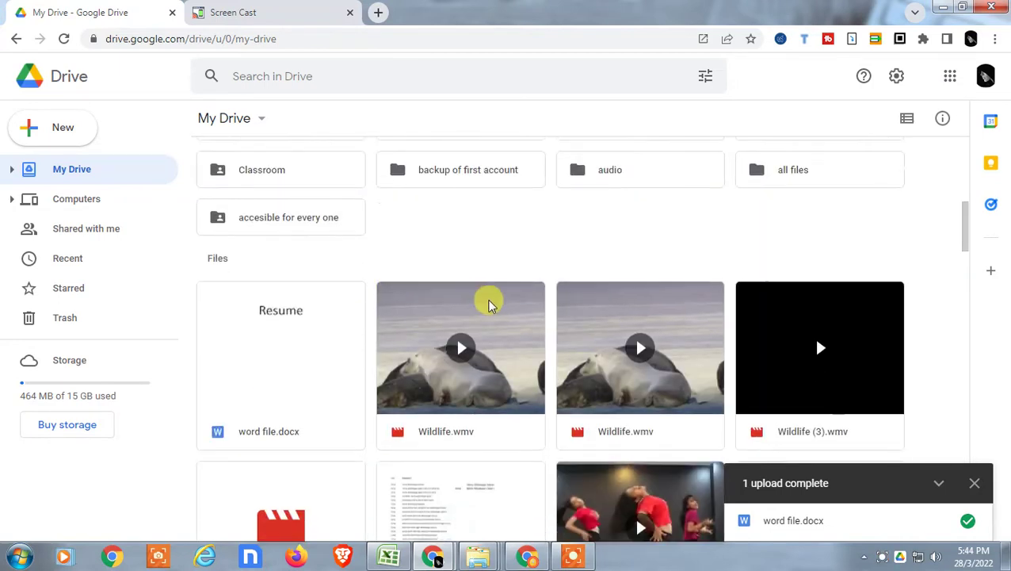
{"action": "scroll", "coordinate": [499, 300], "scroll_direction": "down", "scroll_amount": 1}
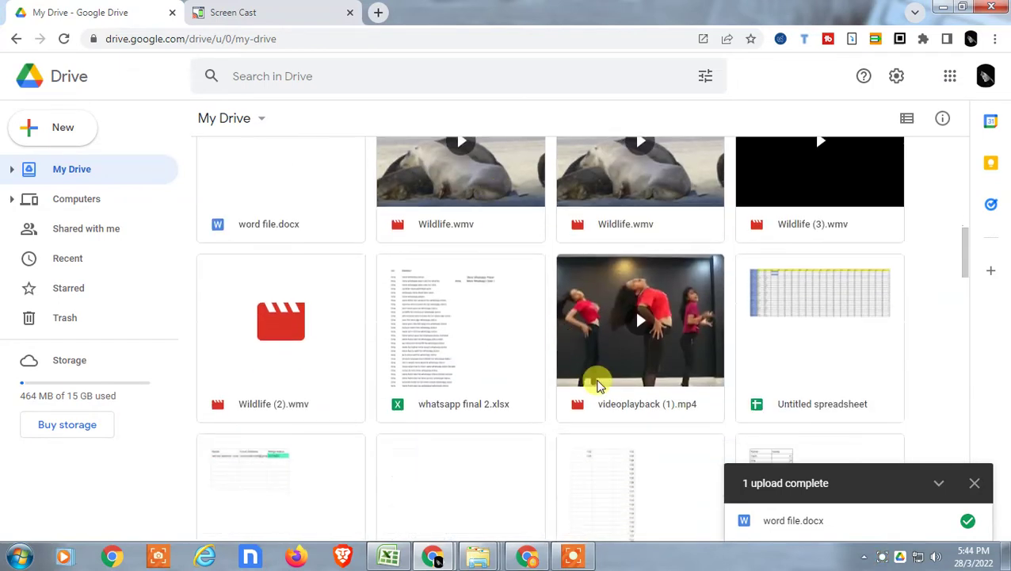
{"action": "left_click", "coordinate": [424, 308]}
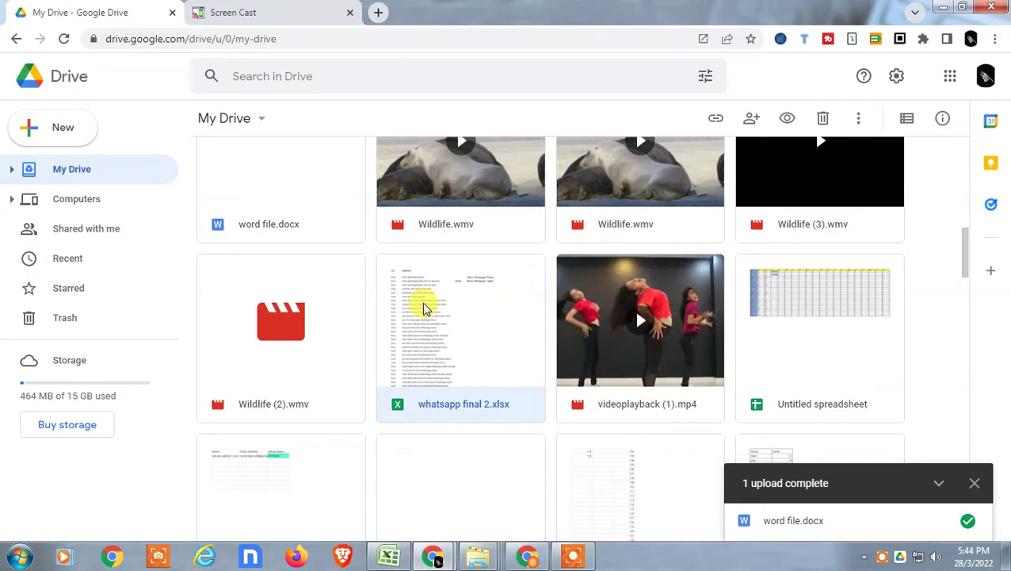
{"action": "right_click", "coordinate": [423, 307]}
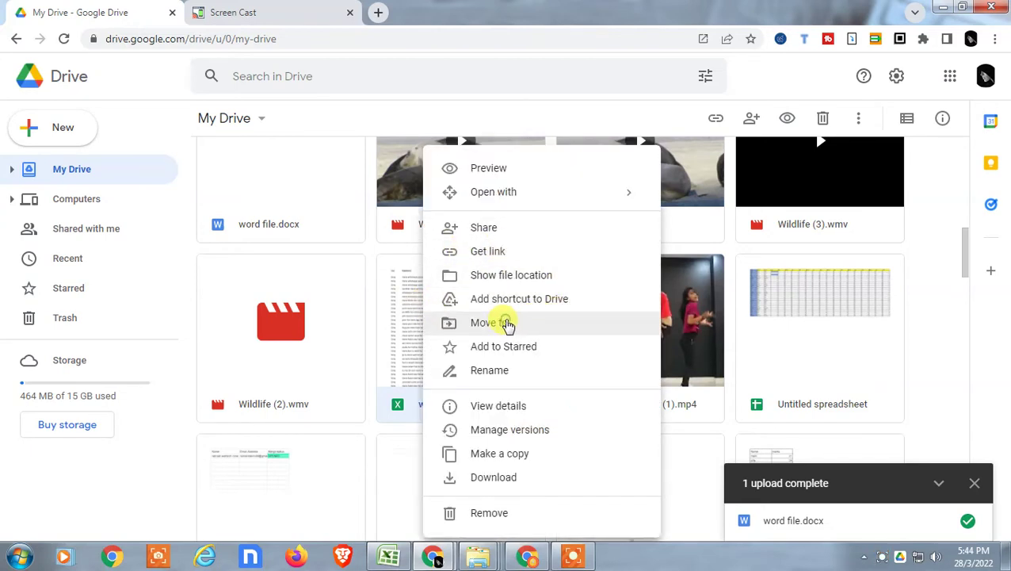
Move the spreadsheet into the shared 'netcast entire google drive' folder, accepting the access change
{"action": "scroll", "coordinate": [512, 325], "scroll_direction": "up", "scroll_amount": 2}
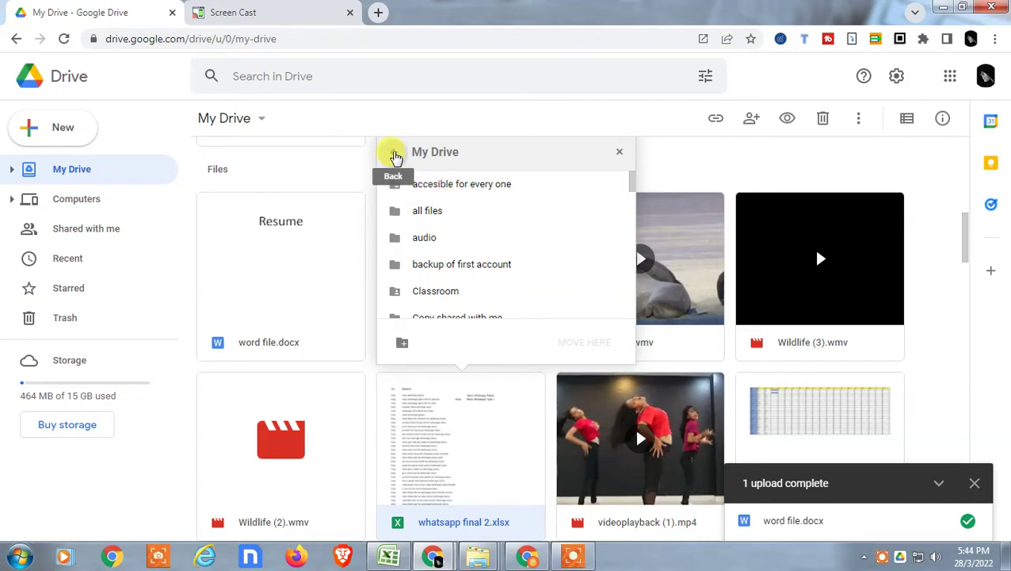
{"action": "left_click", "coordinate": [394, 151]}
{"action": "left_click", "coordinate": [409, 236]}
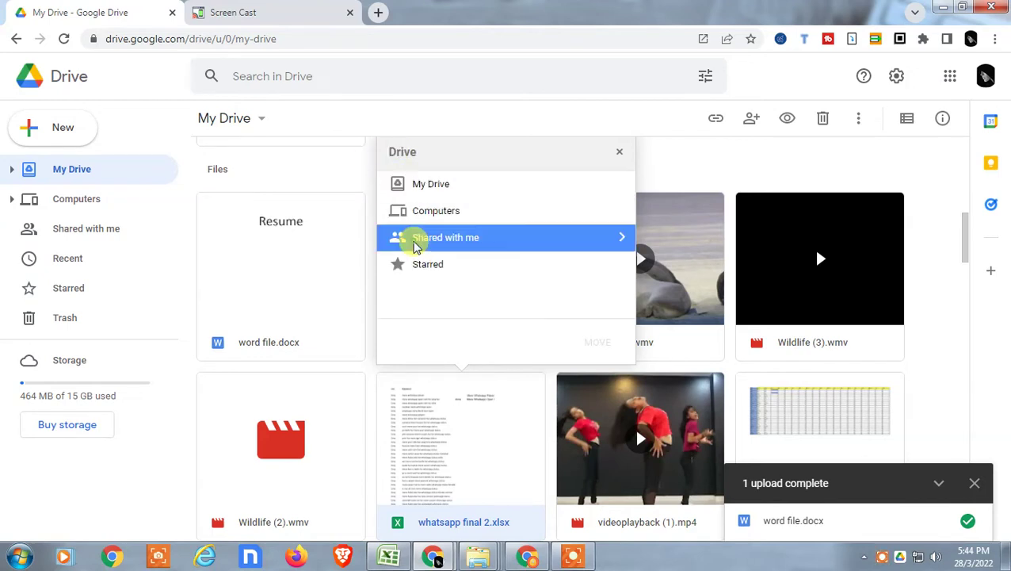
{"action": "left_click", "coordinate": [620, 244]}
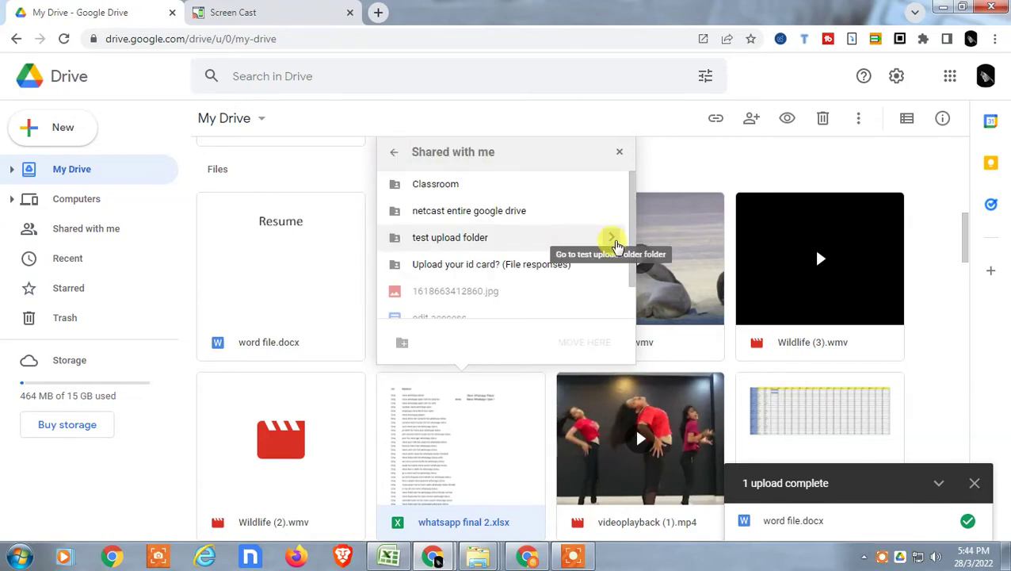
{"action": "left_click", "coordinate": [435, 188]}
{"action": "left_click", "coordinate": [458, 210]}
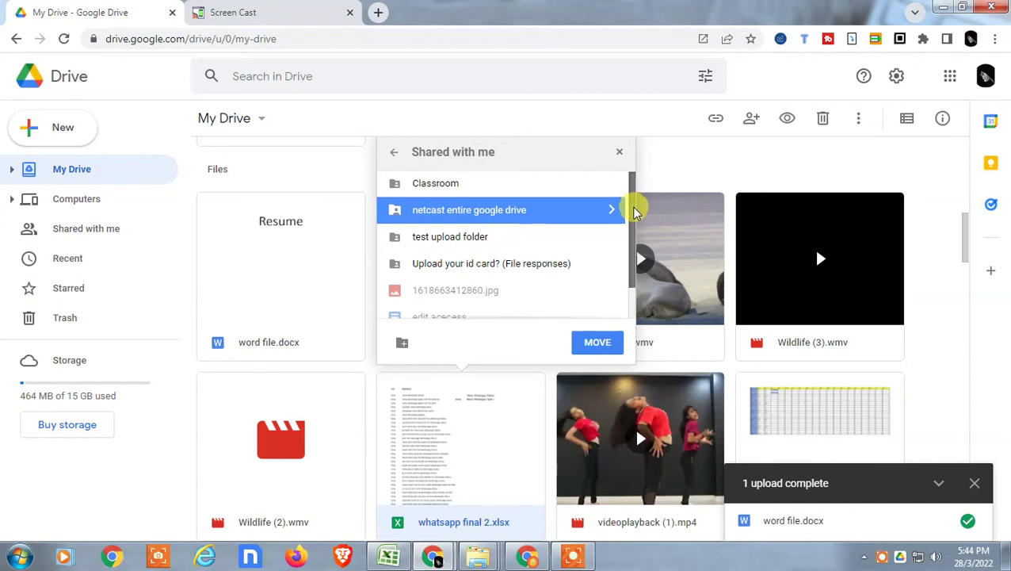
{"action": "left_click", "coordinate": [603, 344]}
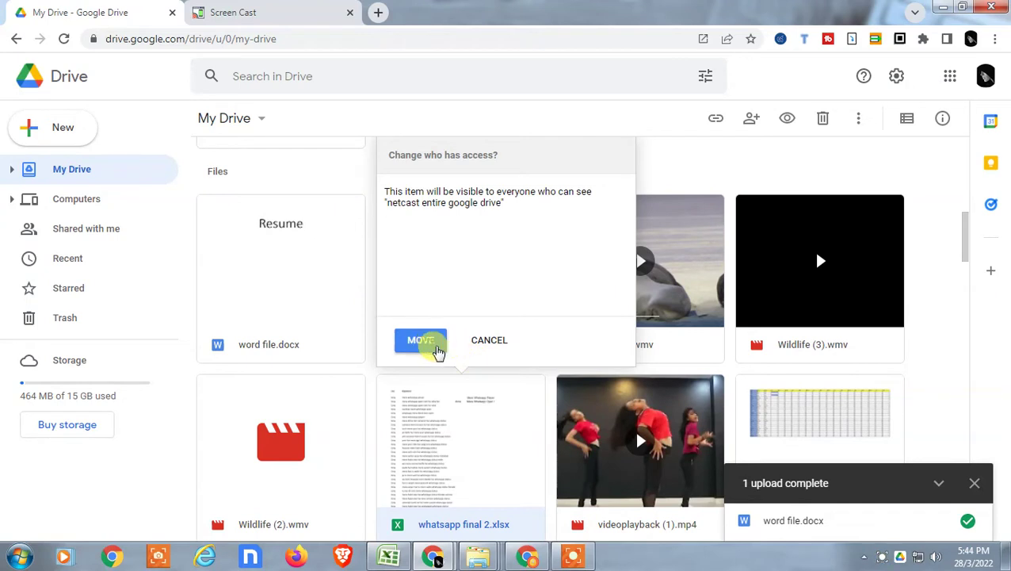
{"action": "left_click", "coordinate": [440, 347]}
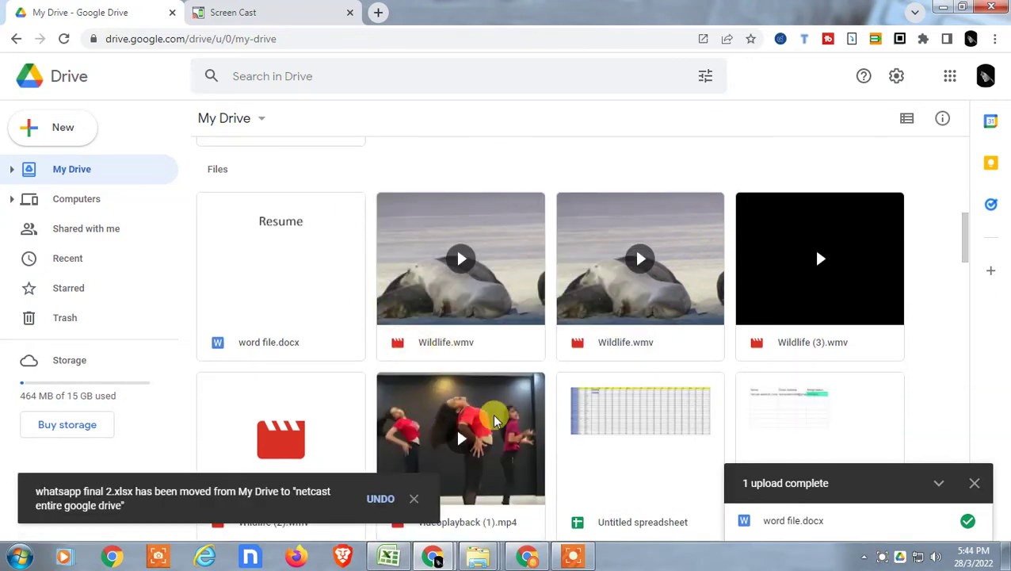
Create a duplicate of the Untitled spreadsheet tile in My Drive via Make a copy
{"action": "scroll", "coordinate": [508, 419], "scroll_direction": "down", "scroll_amount": 1}
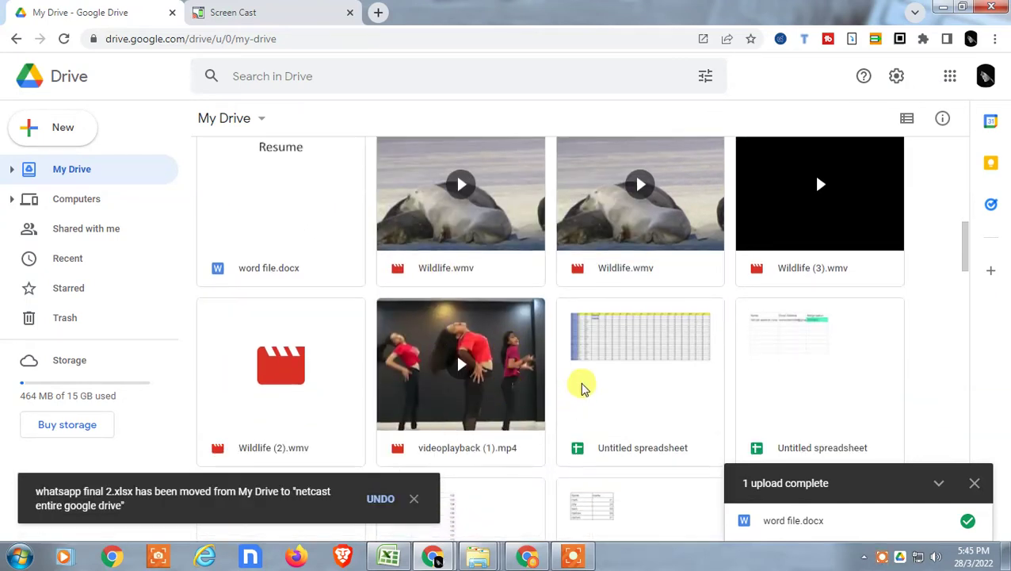
{"action": "left_click", "coordinate": [562, 332]}
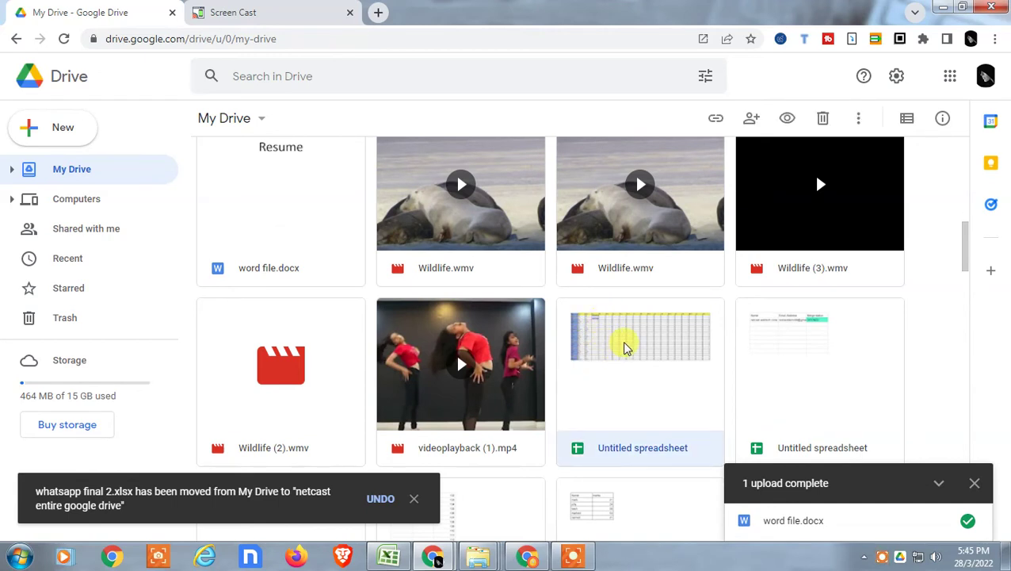
{"action": "right_click", "coordinate": [581, 337]}
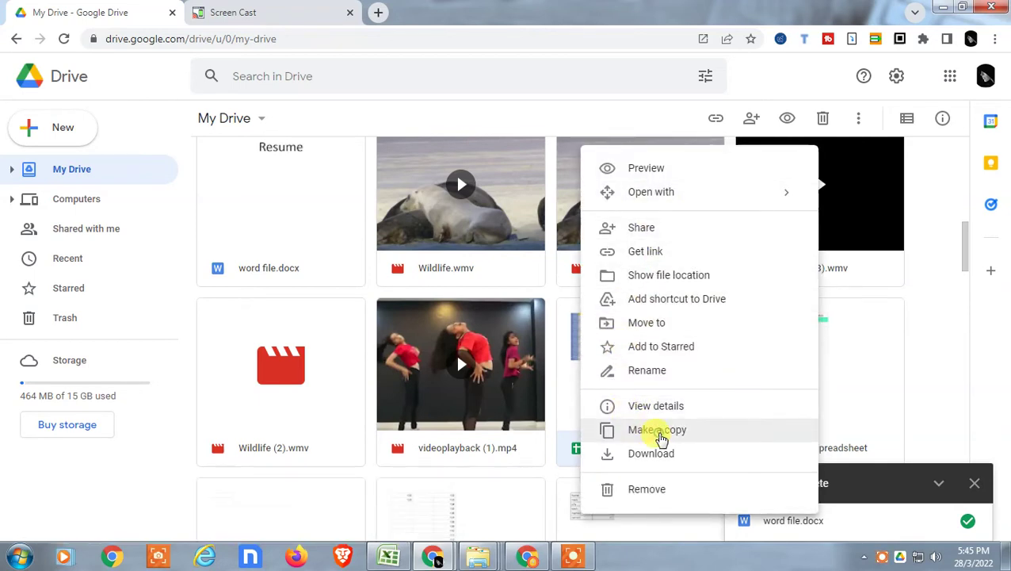
{"action": "left_click", "coordinate": [656, 432]}
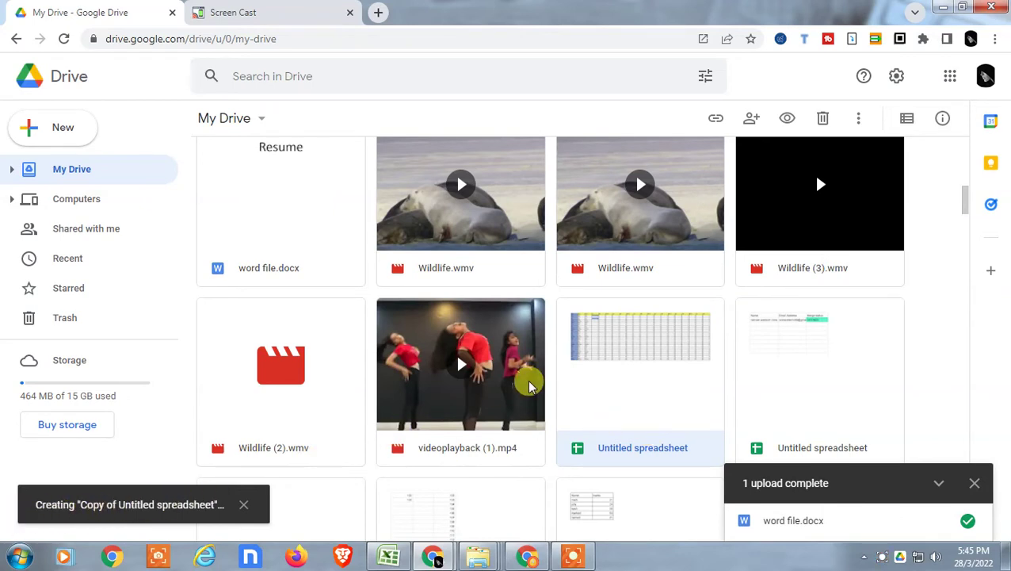
{"action": "scroll", "coordinate": [527, 380], "scroll_direction": "down", "scroll_amount": 15}
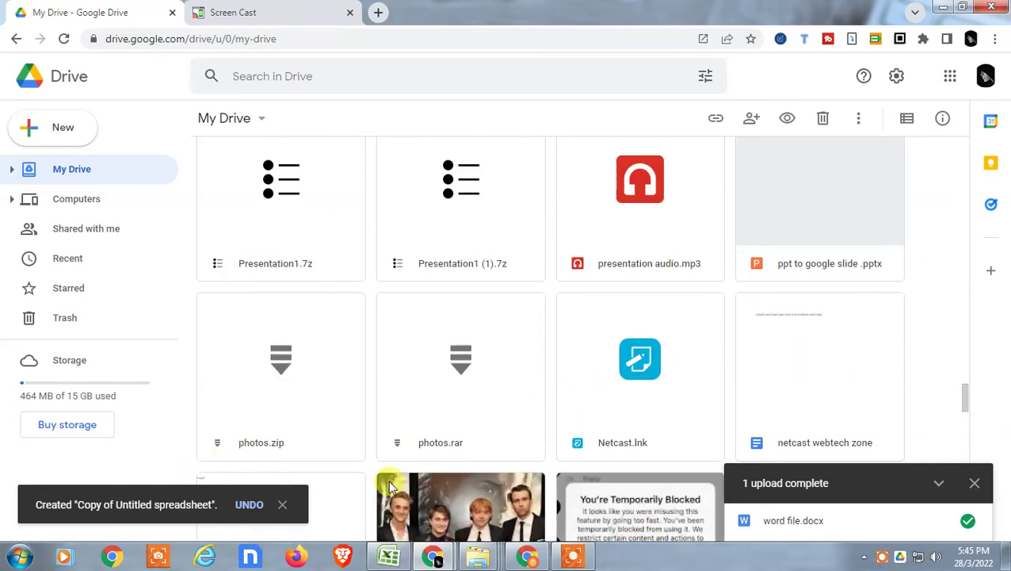
{"action": "scroll", "coordinate": [689, 379], "scroll_direction": "up", "scroll_amount": 5}
{"action": "scroll", "coordinate": [689, 380], "scroll_direction": "up", "scroll_amount": 4}
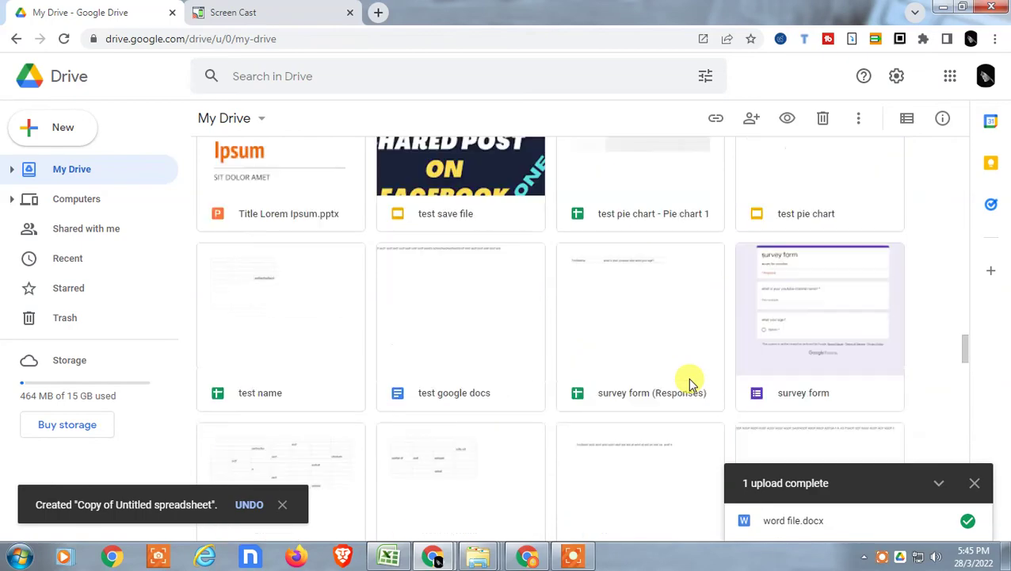
{"action": "scroll", "coordinate": [689, 380], "scroll_direction": "up", "scroll_amount": 6}
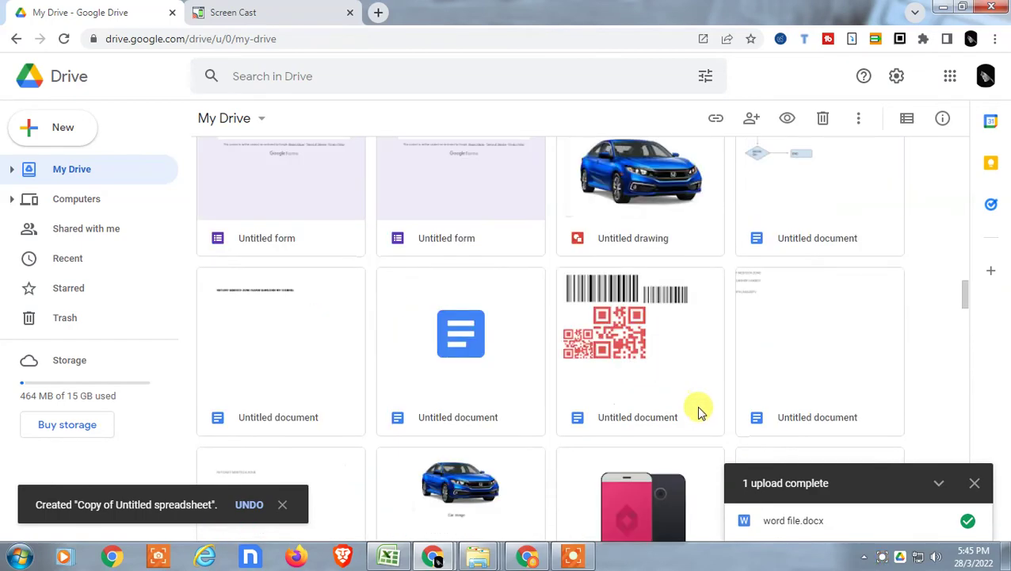
{"action": "scroll", "coordinate": [699, 411], "scroll_direction": "up", "scroll_amount": 10}
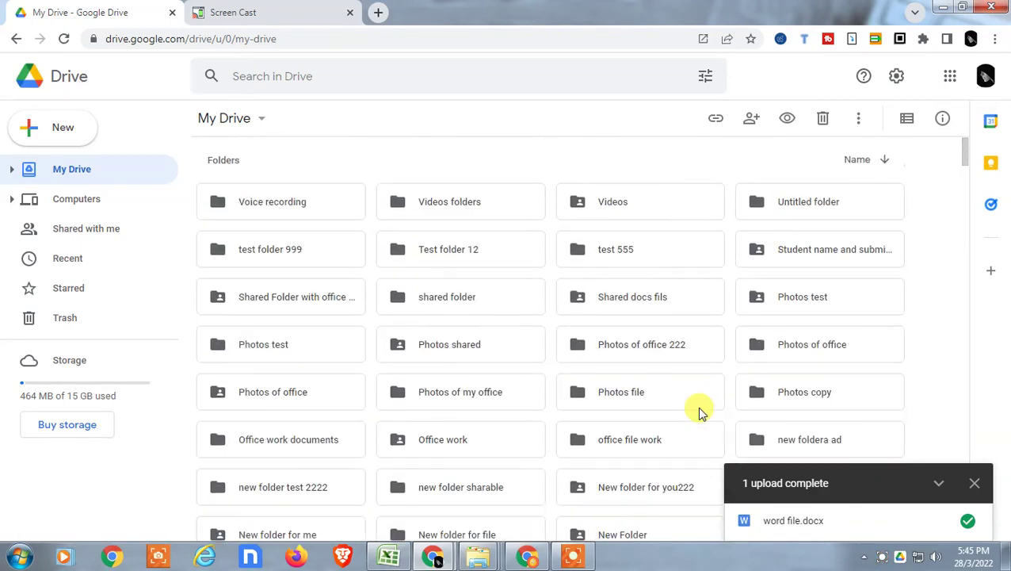
{"action": "scroll", "coordinate": [701, 408], "scroll_direction": "down", "scroll_amount": 10}
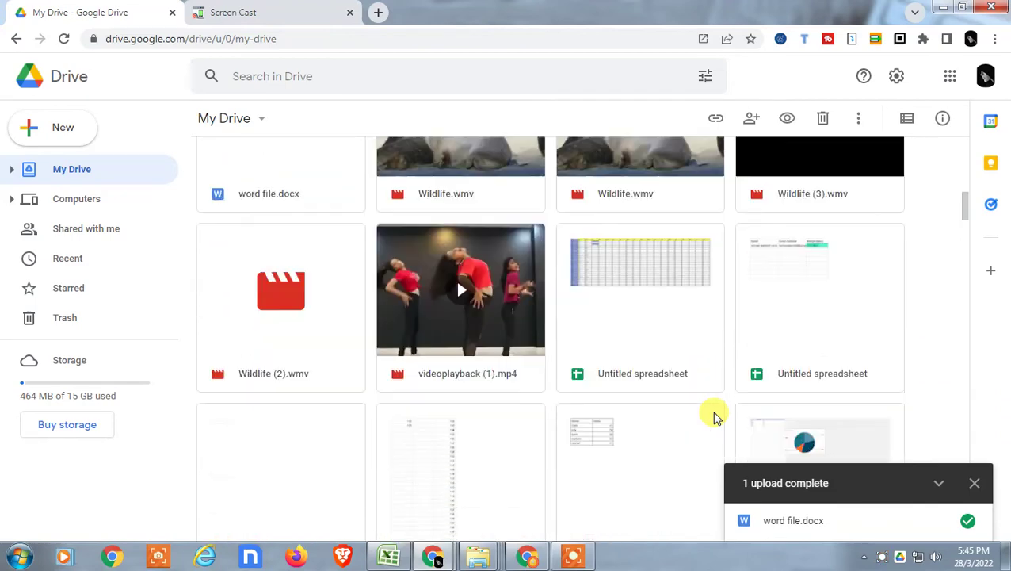
{"action": "scroll", "coordinate": [713, 416], "scroll_direction": "down", "scroll_amount": 7}
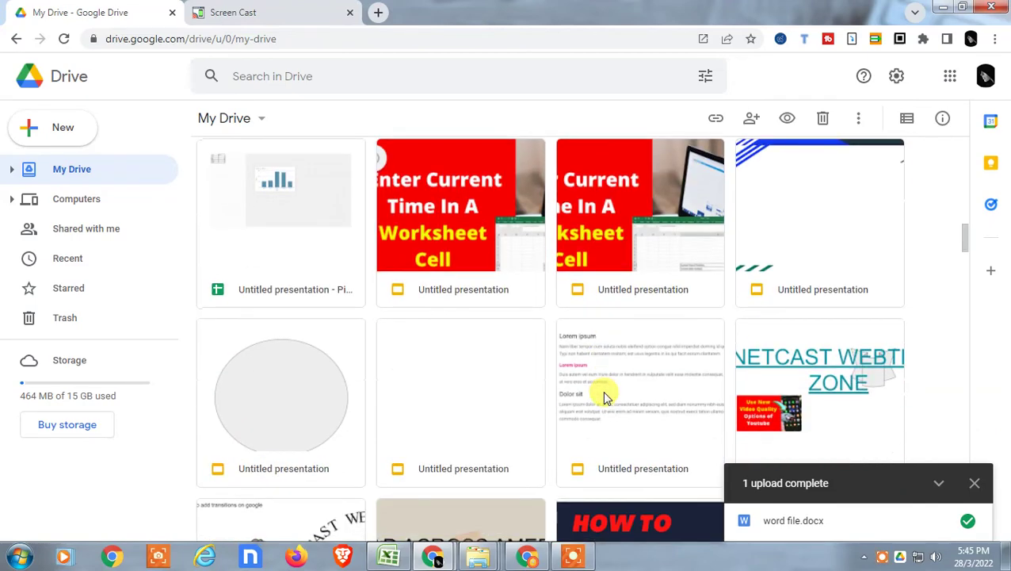
{"action": "scroll", "coordinate": [604, 391], "scroll_direction": "down", "scroll_amount": 2}
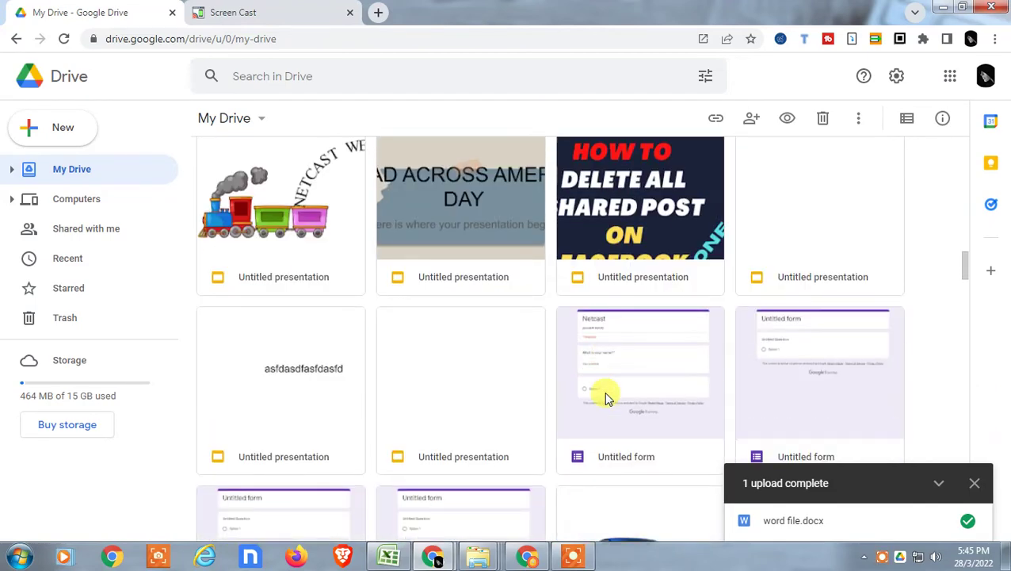
{"action": "scroll", "coordinate": [604, 391], "scroll_direction": "down", "scroll_amount": 3}
{"action": "scroll", "coordinate": [604, 396], "scroll_direction": "down", "scroll_amount": 5}
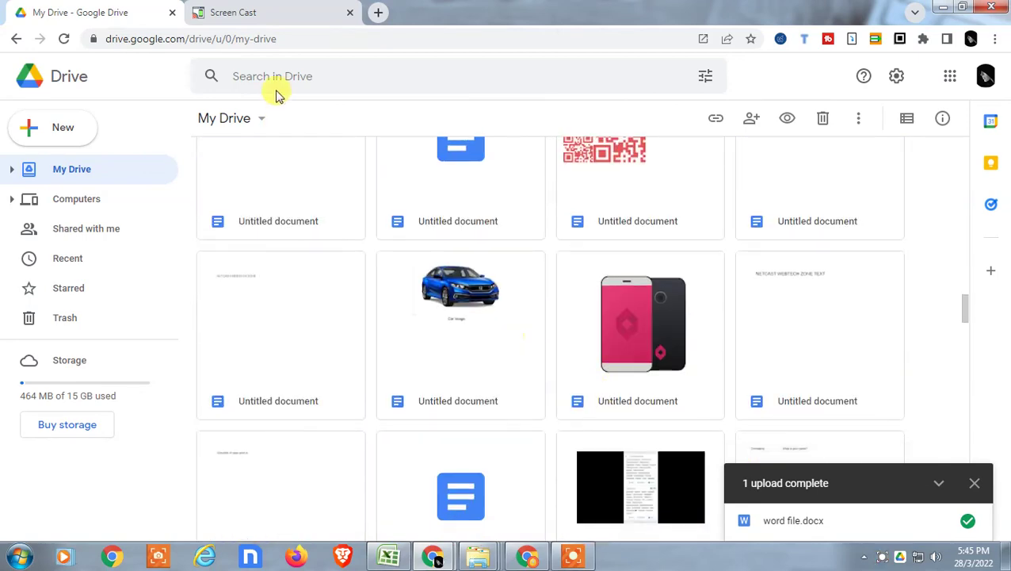
Filter the Drive search to Spreadsheets and look through the results
{"action": "left_click", "coordinate": [272, 76]}
{"action": "left_click", "coordinate": [237, 199]}
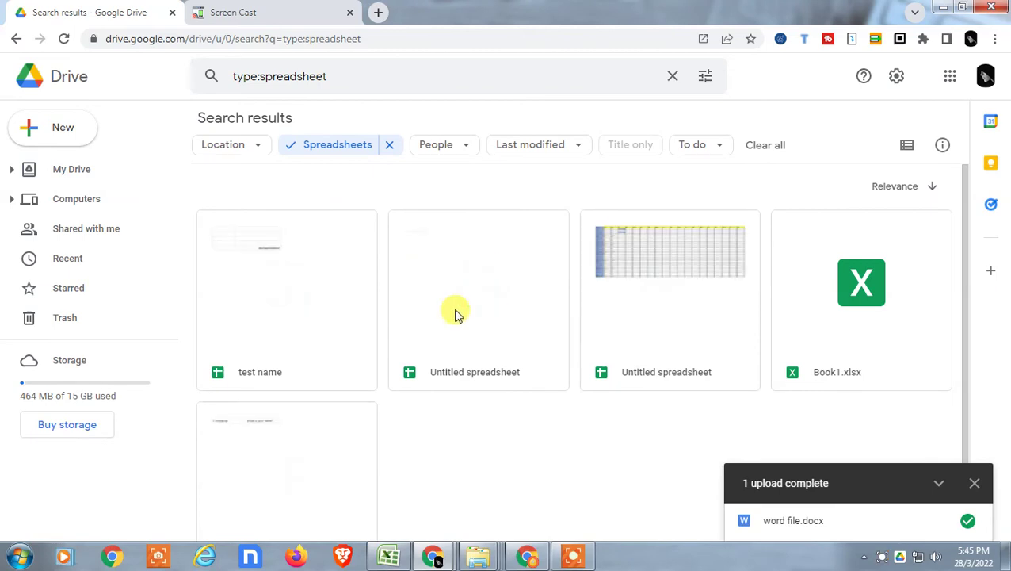
{"action": "scroll", "coordinate": [456, 314], "scroll_direction": "down", "scroll_amount": 2}
{"action": "scroll", "coordinate": [508, 309], "scroll_direction": "up", "scroll_amount": 1}
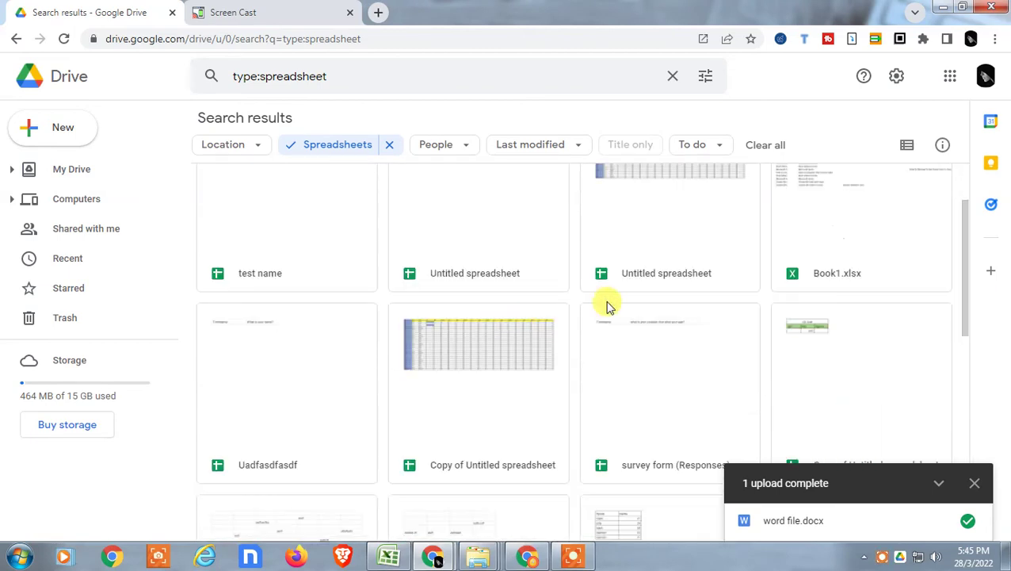
{"action": "scroll", "coordinate": [729, 295], "scroll_direction": "up", "scroll_amount": 1}
{"action": "scroll", "coordinate": [841, 308], "scroll_direction": "up", "scroll_amount": 1}
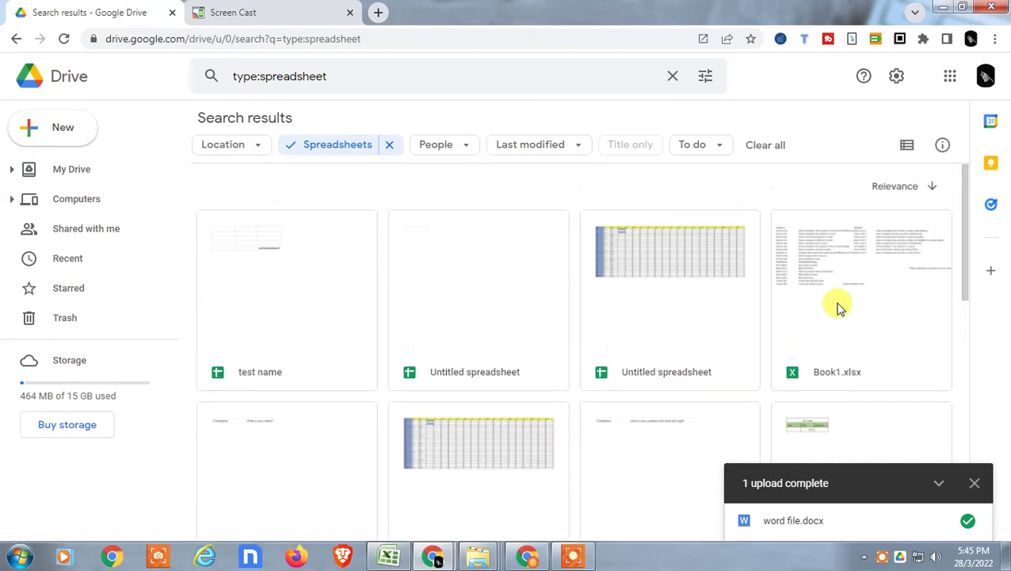
{"action": "scroll", "coordinate": [840, 309], "scroll_direction": "down", "scroll_amount": 2}
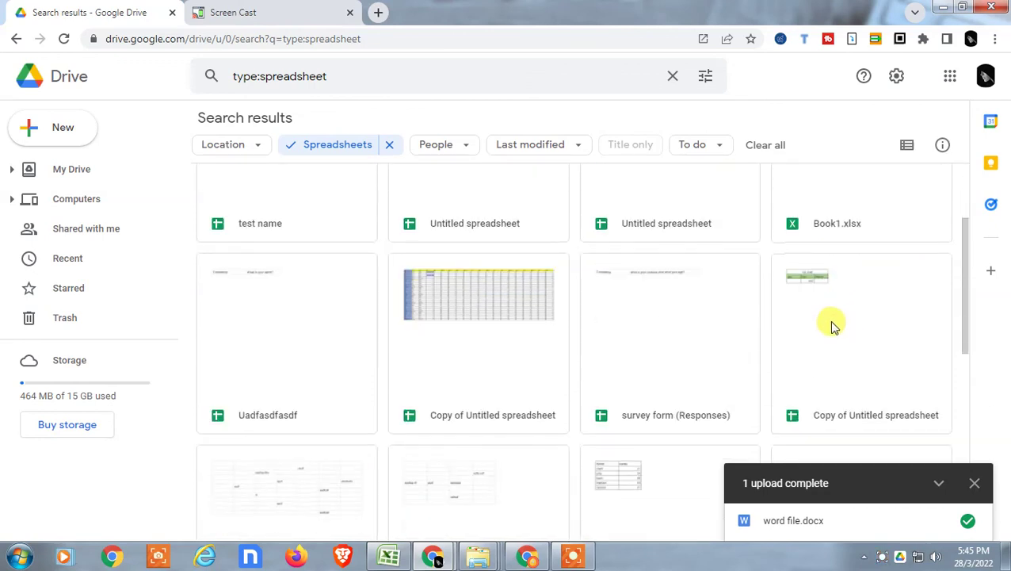
Select Copy of Untitled spreadsheet, open its actions, then dismiss the menu
{"action": "left_click", "coordinate": [830, 326]}
{"action": "right_click", "coordinate": [830, 327]}
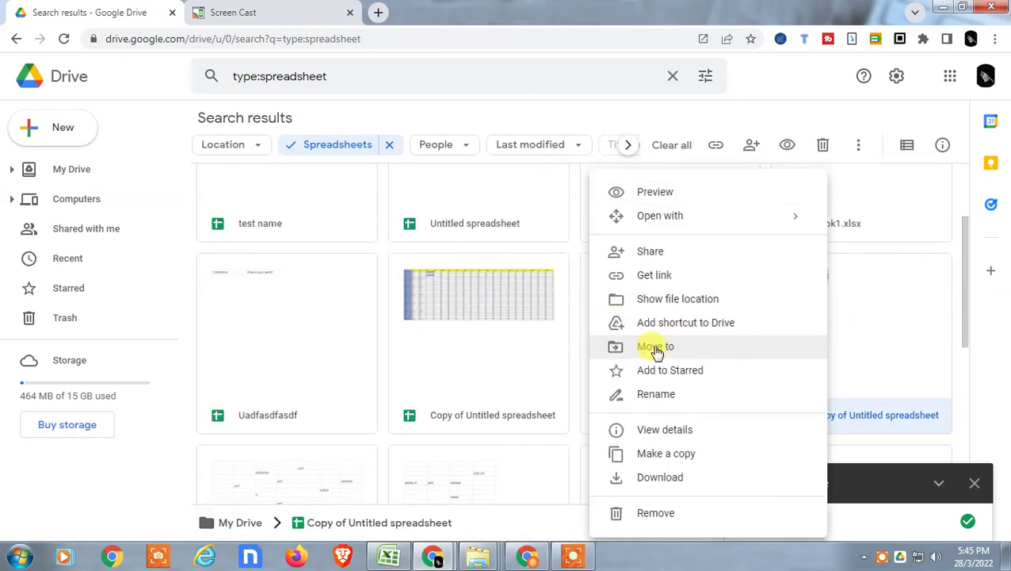
{"action": "left_click", "coordinate": [99, 111]}
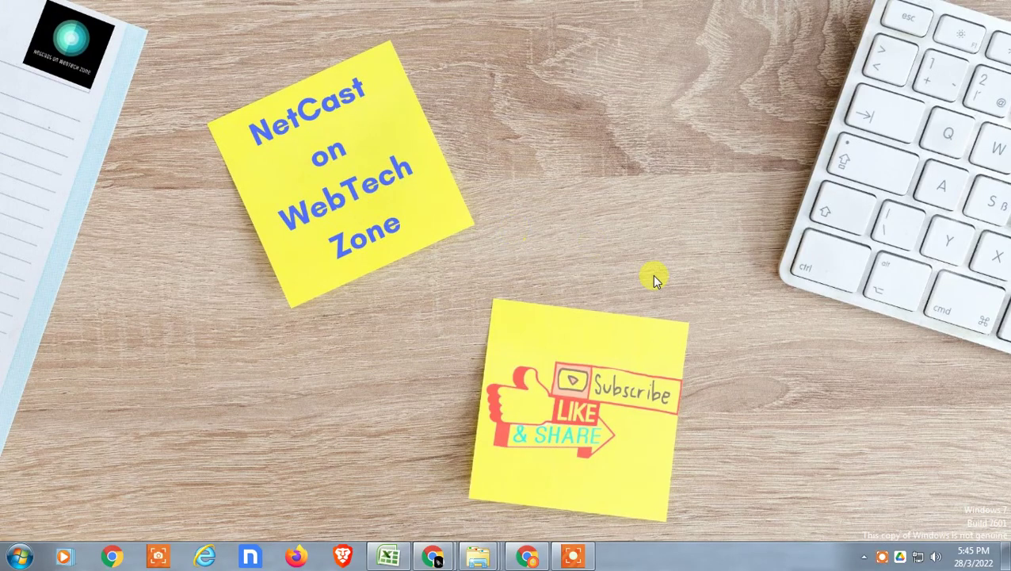